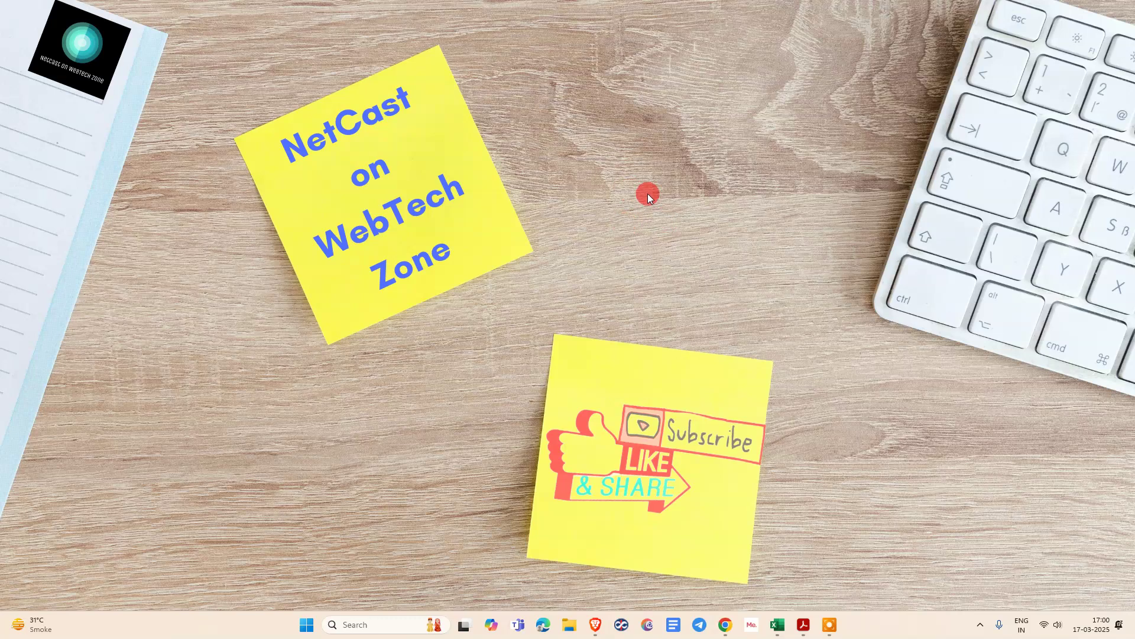
# Refresh the Windows desktop from its right-click menu
pyautogui.rightClick(547, 105)
pyautogui.click(619, 160)
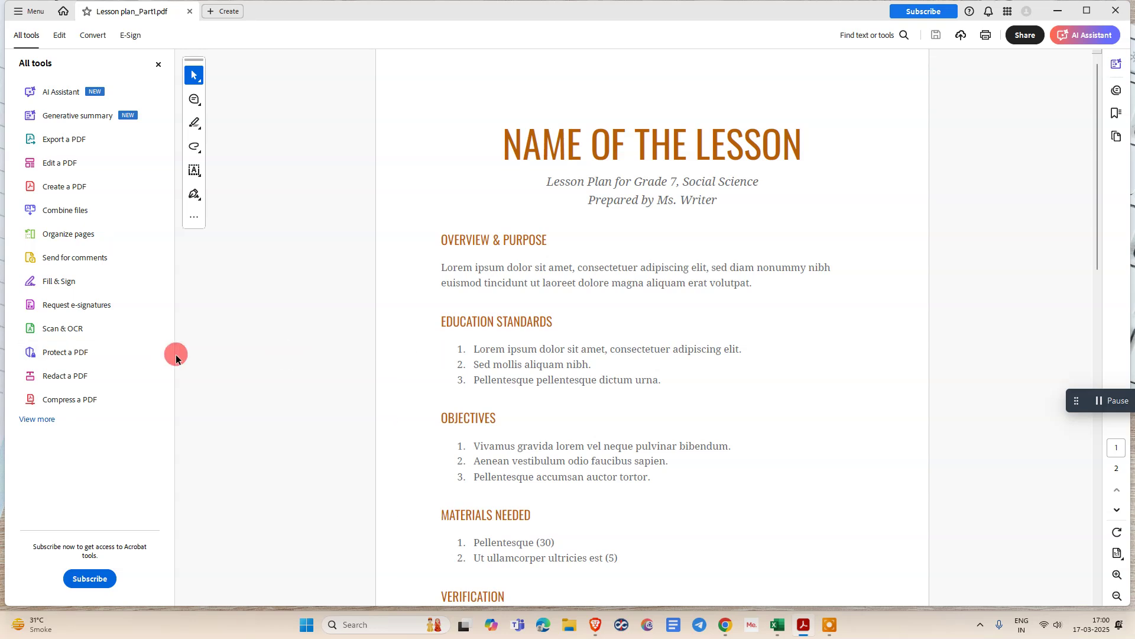
# Maximize the Acrobat window showing Lesson plan_Part1
pyautogui.click(1087, 12)
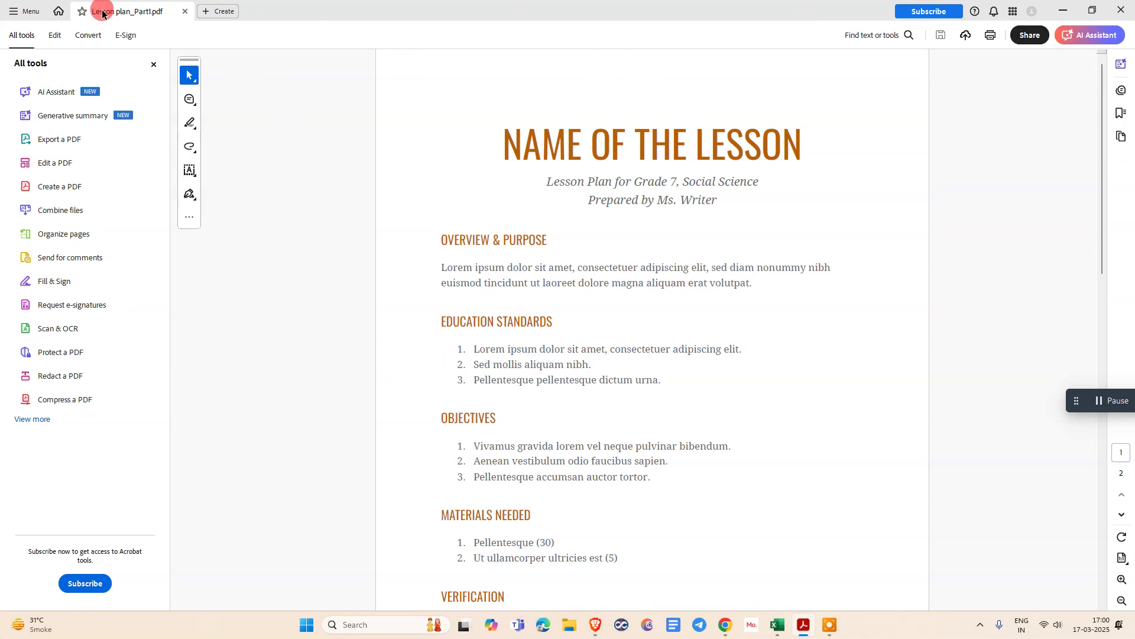
pyautogui.scroll(-3, 447, 173)
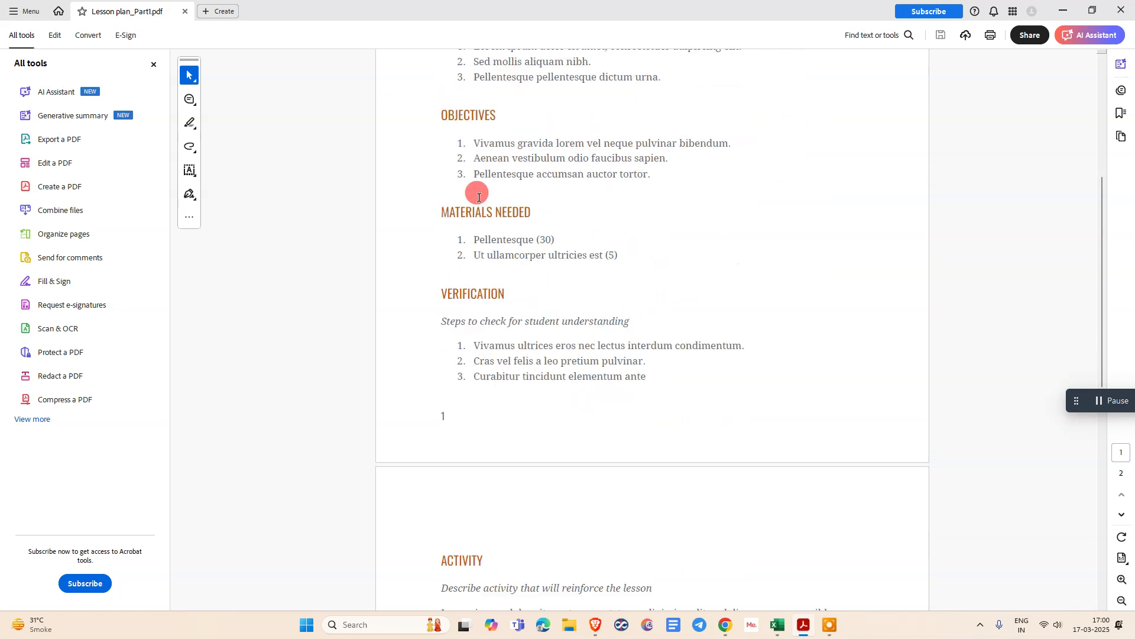
pyautogui.scroll(-3, 477, 192)
pyautogui.scroll(-3, 560, 205)
pyautogui.scroll(3, 715, 380)
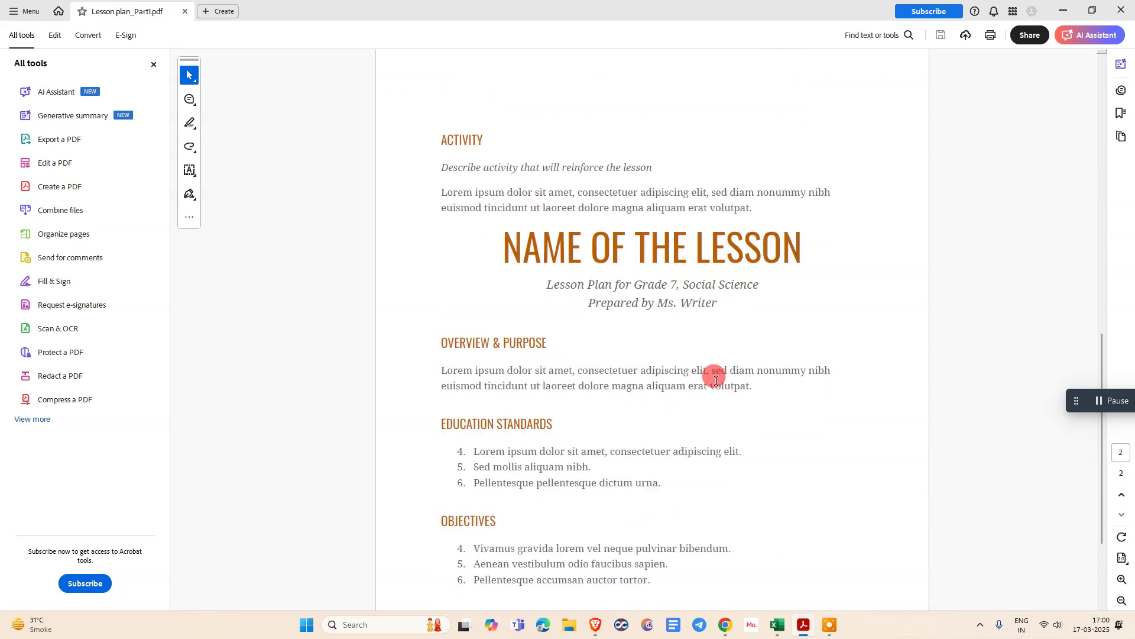
pyautogui.scroll(3, 716, 380)
pyautogui.scroll(5, 716, 380)
pyautogui.scroll(-5, 572, 320)
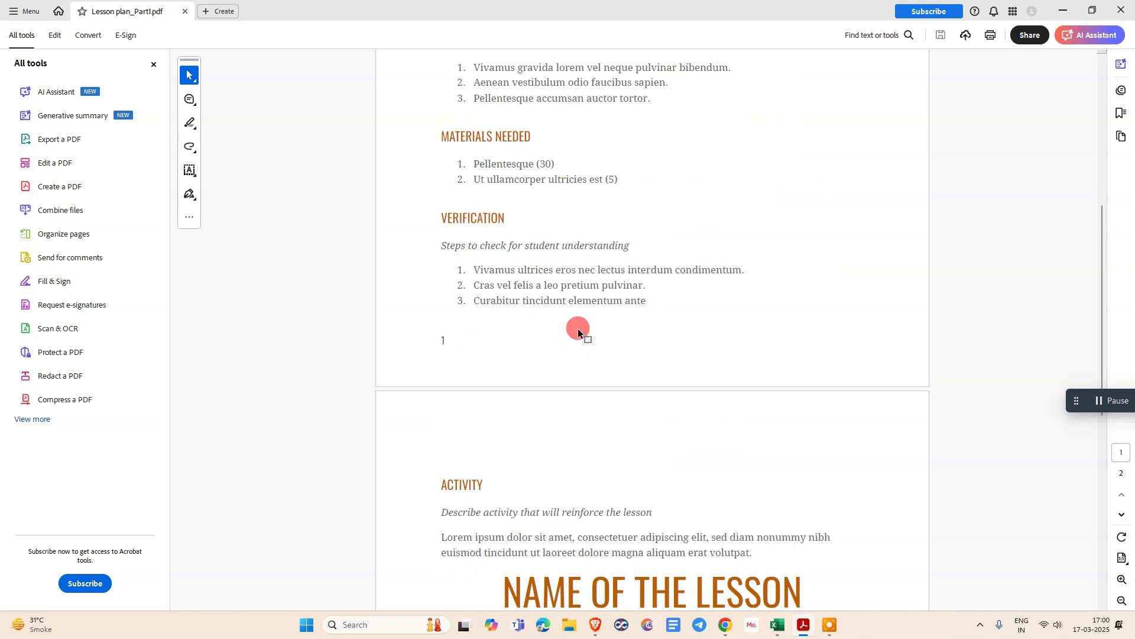
pyautogui.scroll(-3, 578, 328)
pyautogui.scroll(-3, 550, 310)
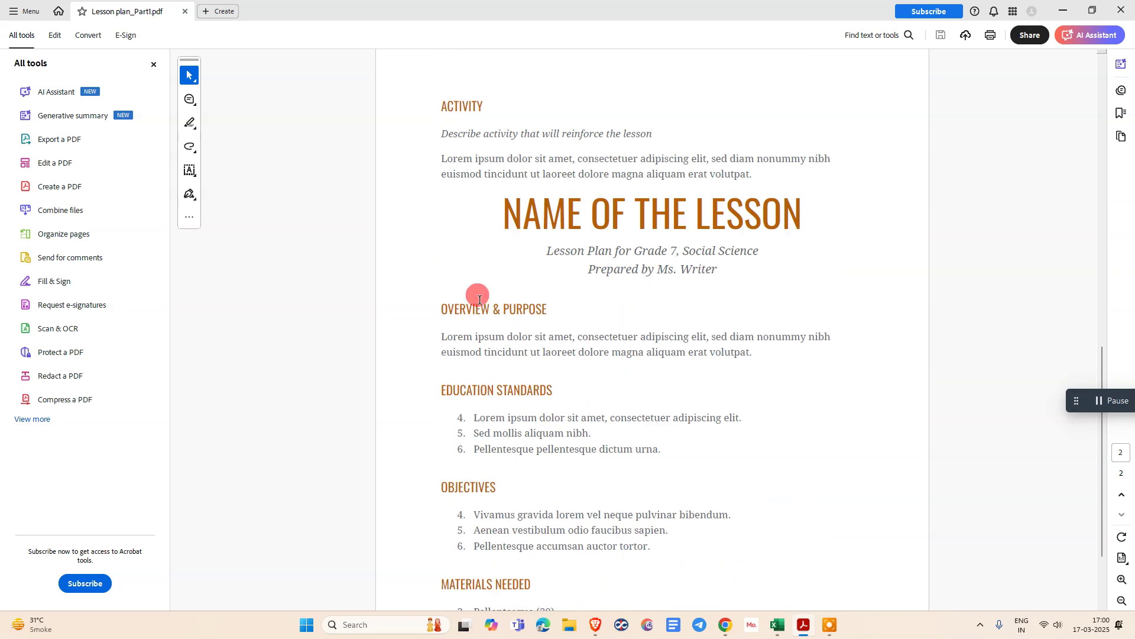
pyautogui.scroll(6, 479, 299)
pyautogui.scroll(2, 388, 274)
pyautogui.scroll(-6, 640, 287)
pyautogui.scroll(-4, 585, 316)
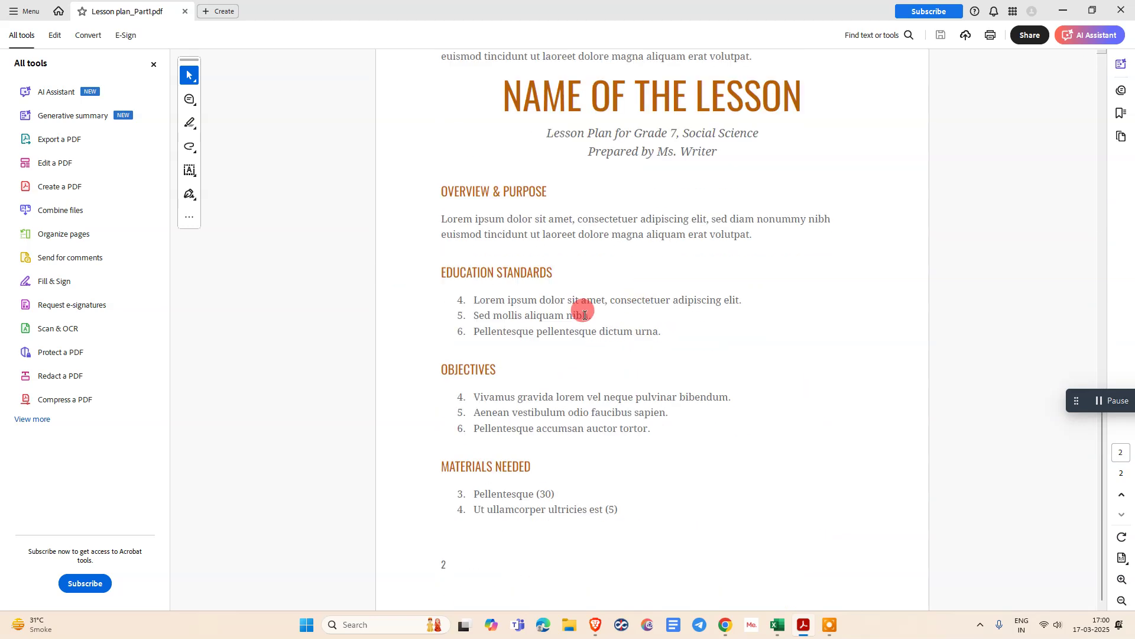
pyautogui.scroll(3, 601, 340)
pyautogui.scroll(1, 474, 322)
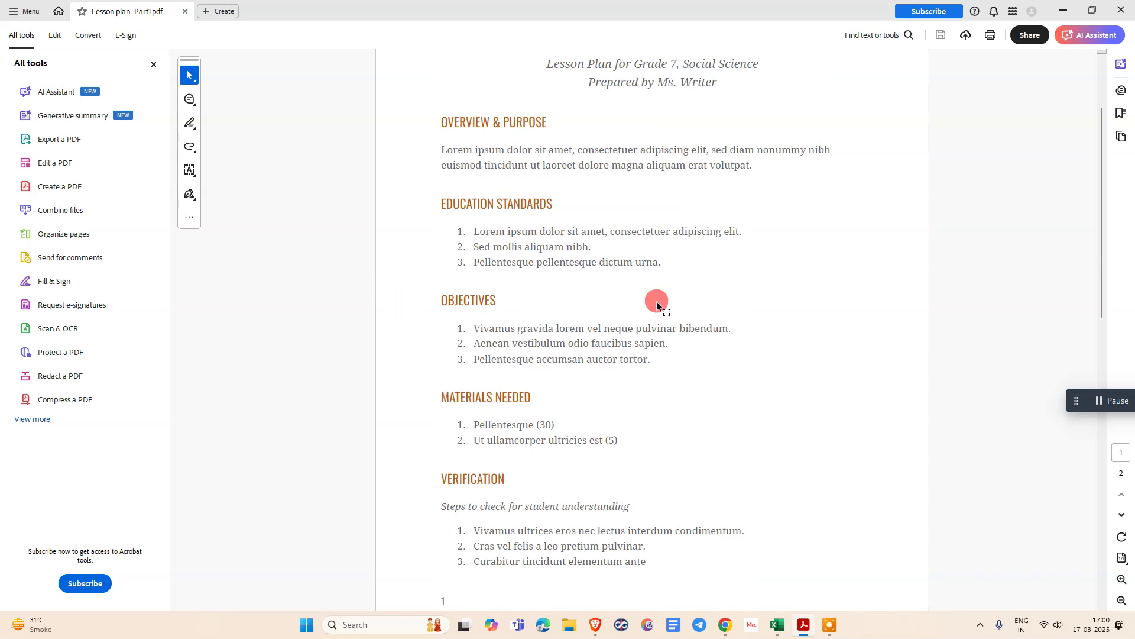
pyautogui.scroll(-5, 657, 307)
pyautogui.scroll(-9, 595, 287)
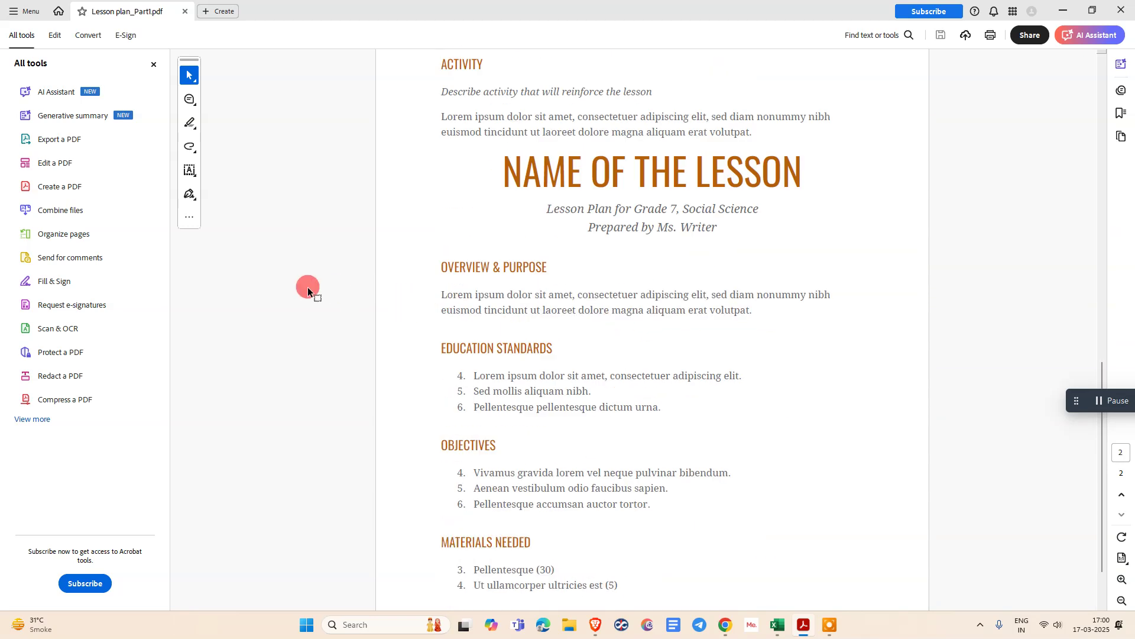
pyautogui.scroll(10, 858, 331)
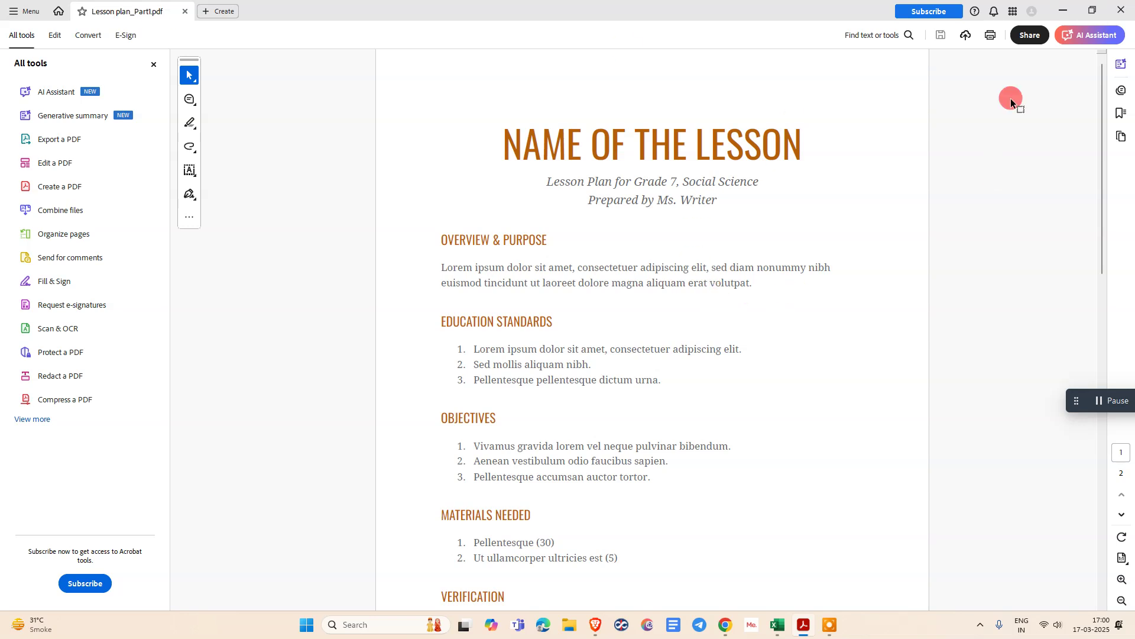
# Print all lesson plan pages to Microsoft Print to PDF with Fit sizing
pyautogui.click(990, 37)
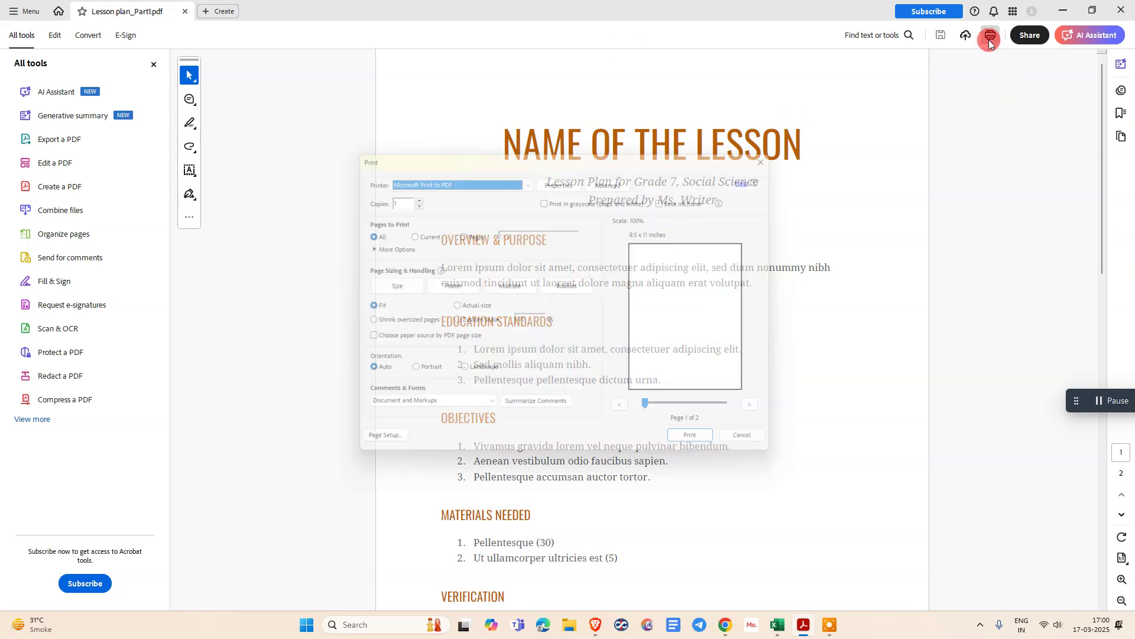
pyautogui.moveTo(528, 151); pyautogui.dragTo(434, 115)
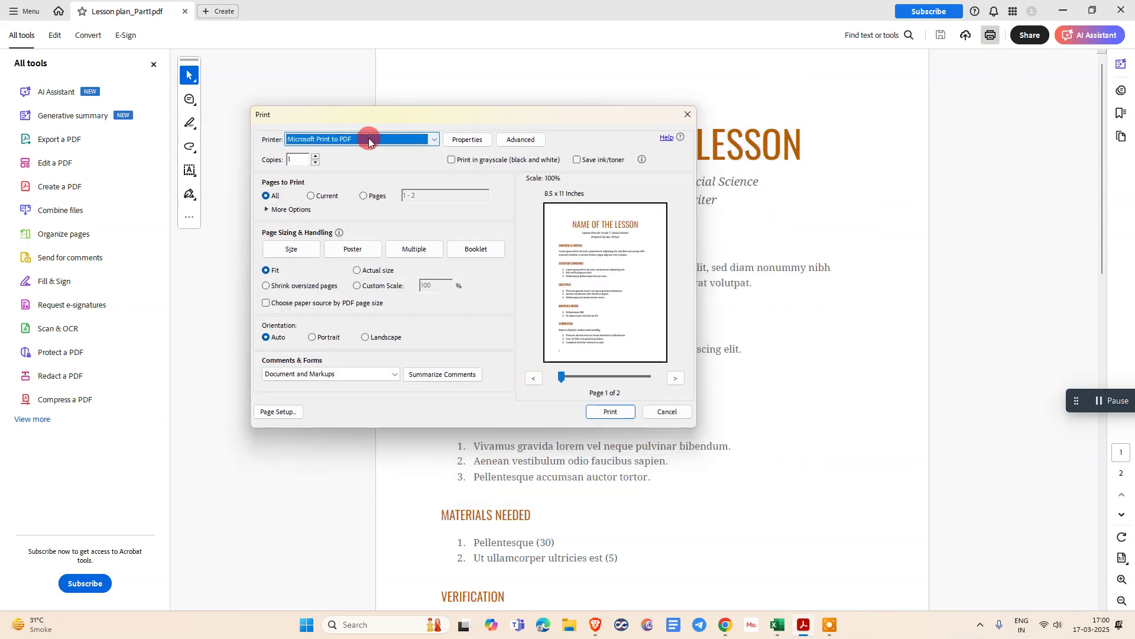
pyautogui.click(433, 140)
pyautogui.click(353, 177)
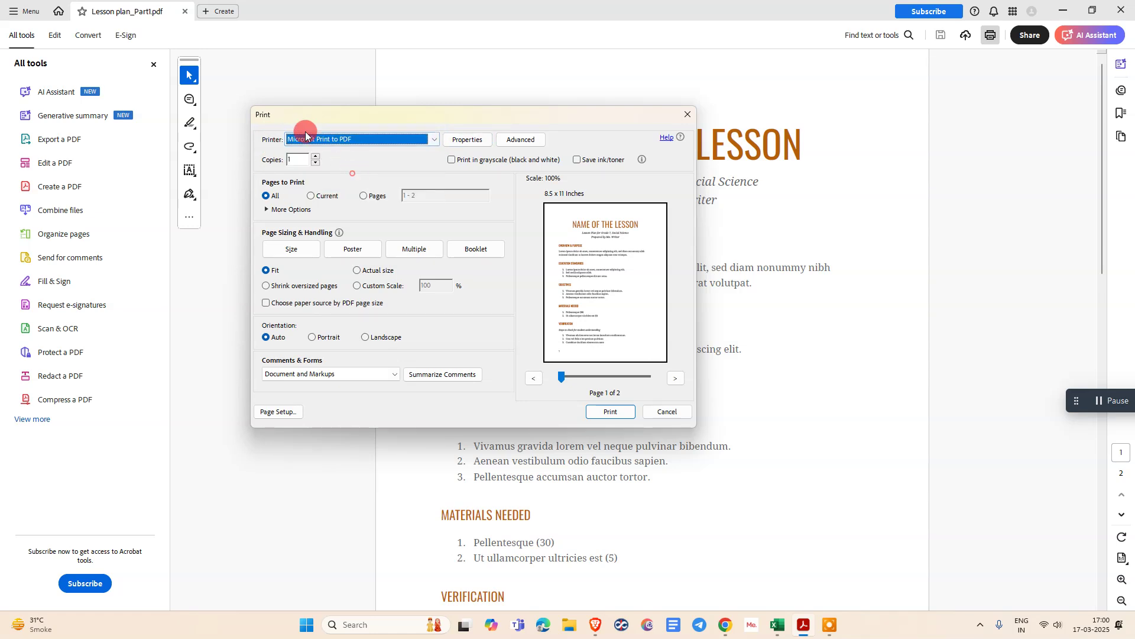
pyautogui.click(275, 196)
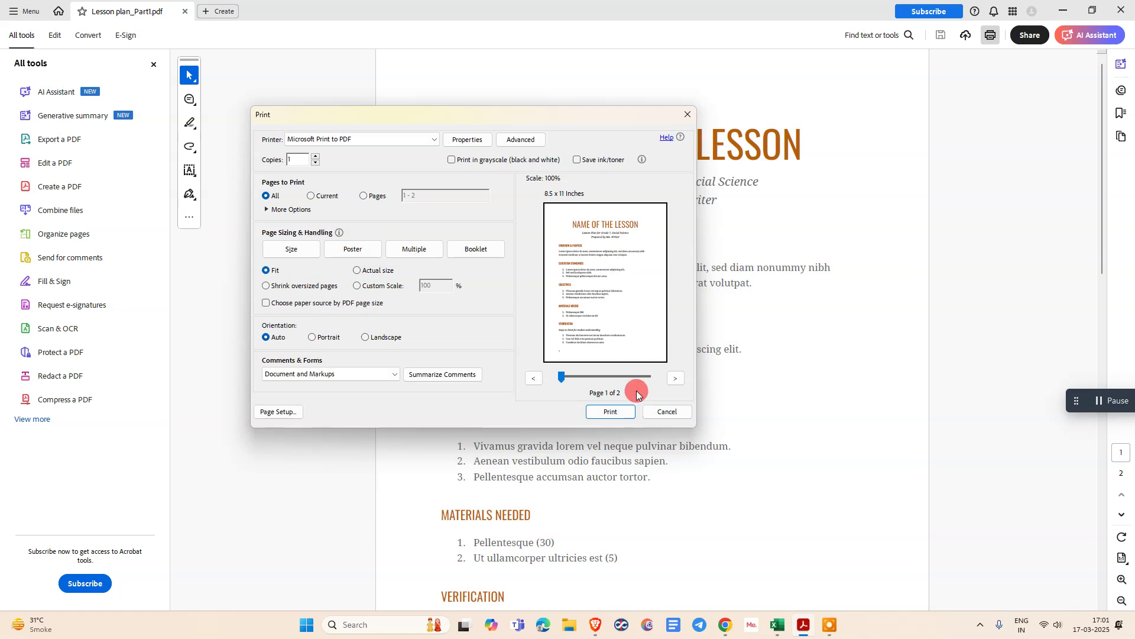
pyautogui.click(613, 413)
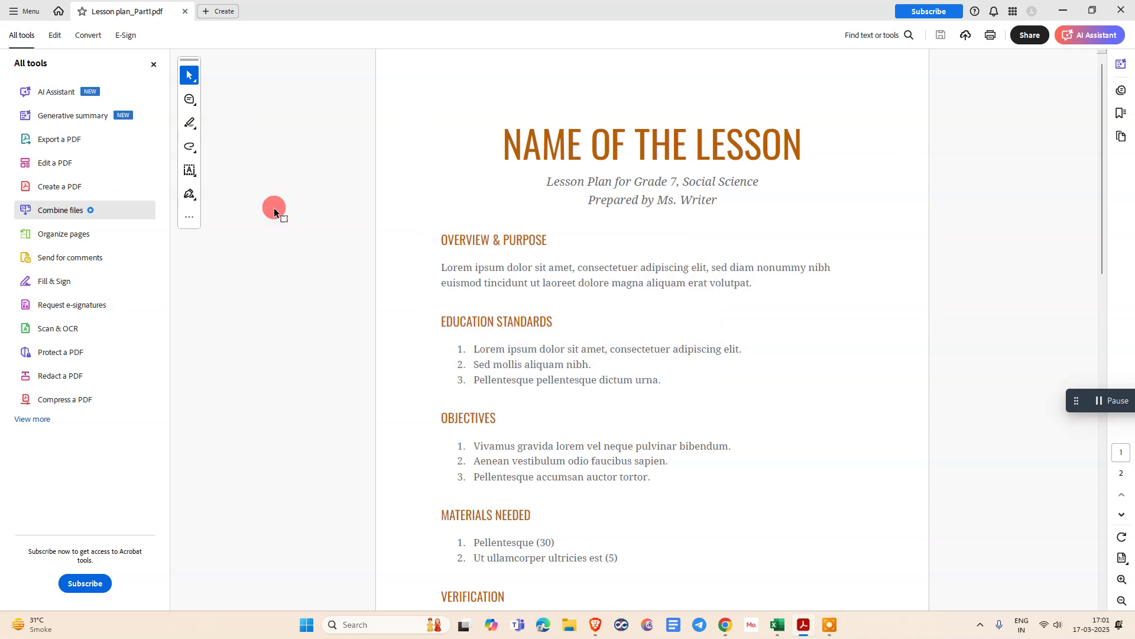
# Reopen the Print dialog and compare printers, returning to Microsoft Print to PDF
pyautogui.click(991, 36)
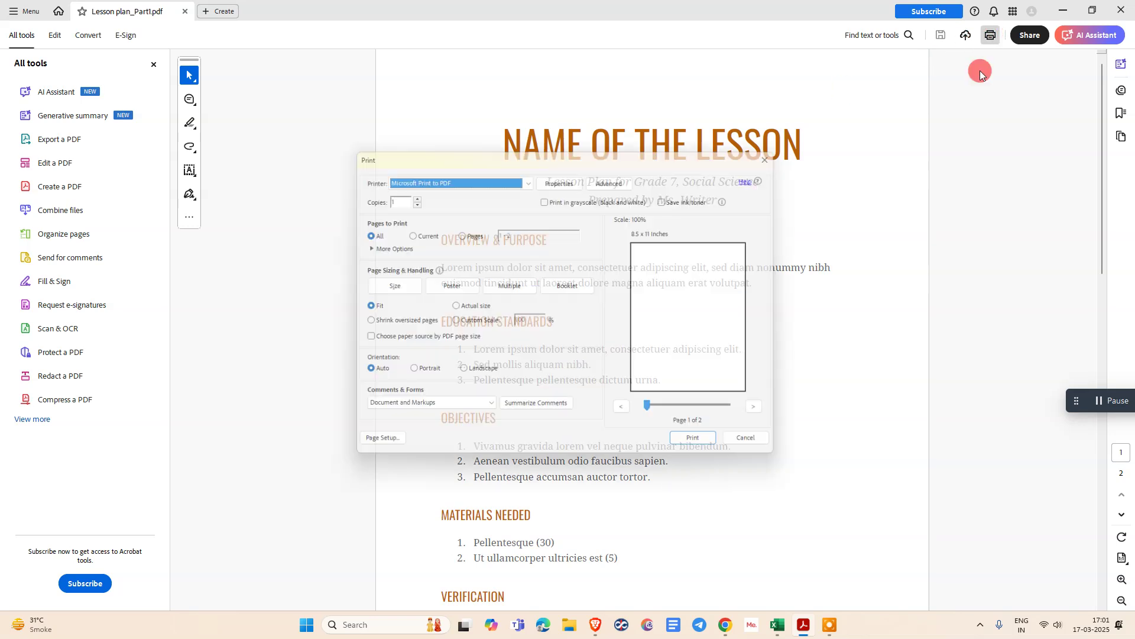
pyautogui.click(436, 169)
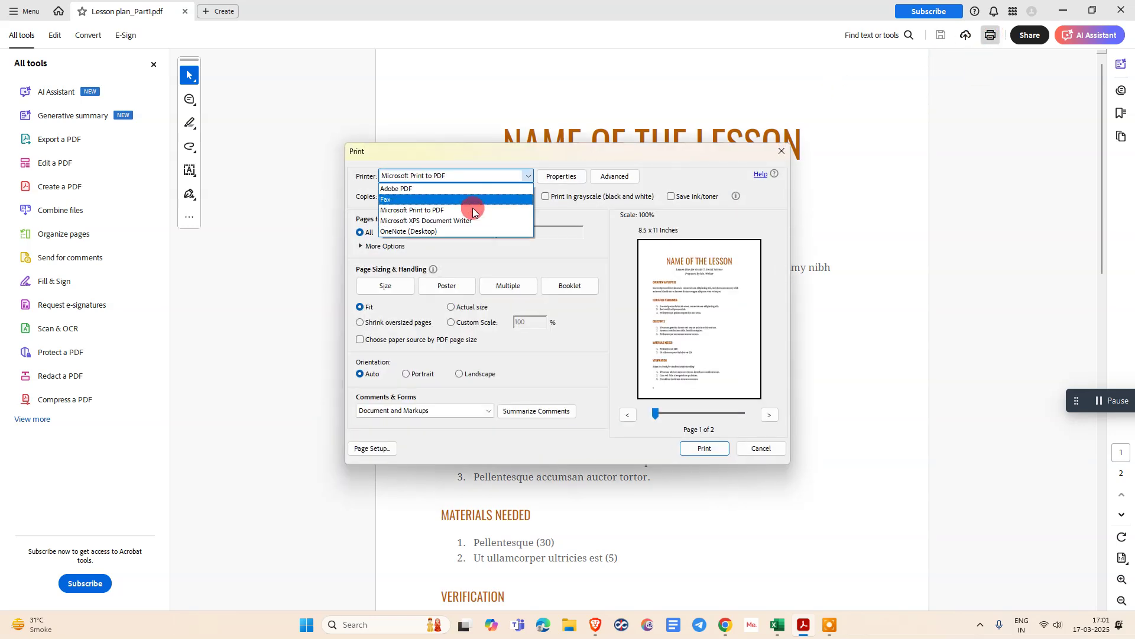
pyautogui.click(471, 210)
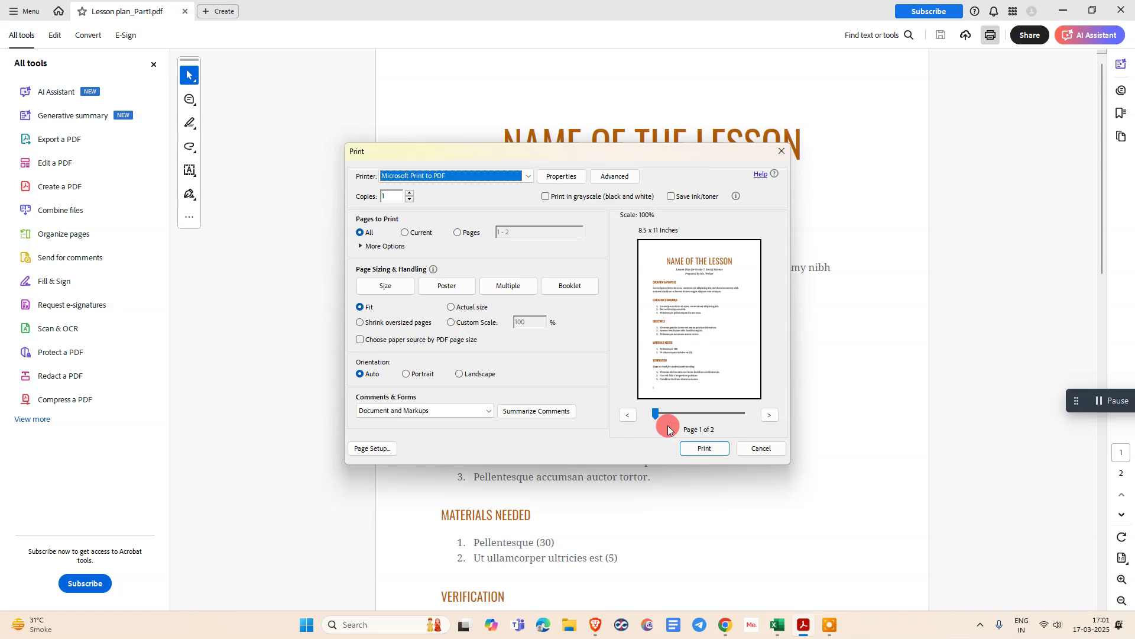
pyautogui.moveTo(626, 158); pyautogui.dragTo(502, 104)
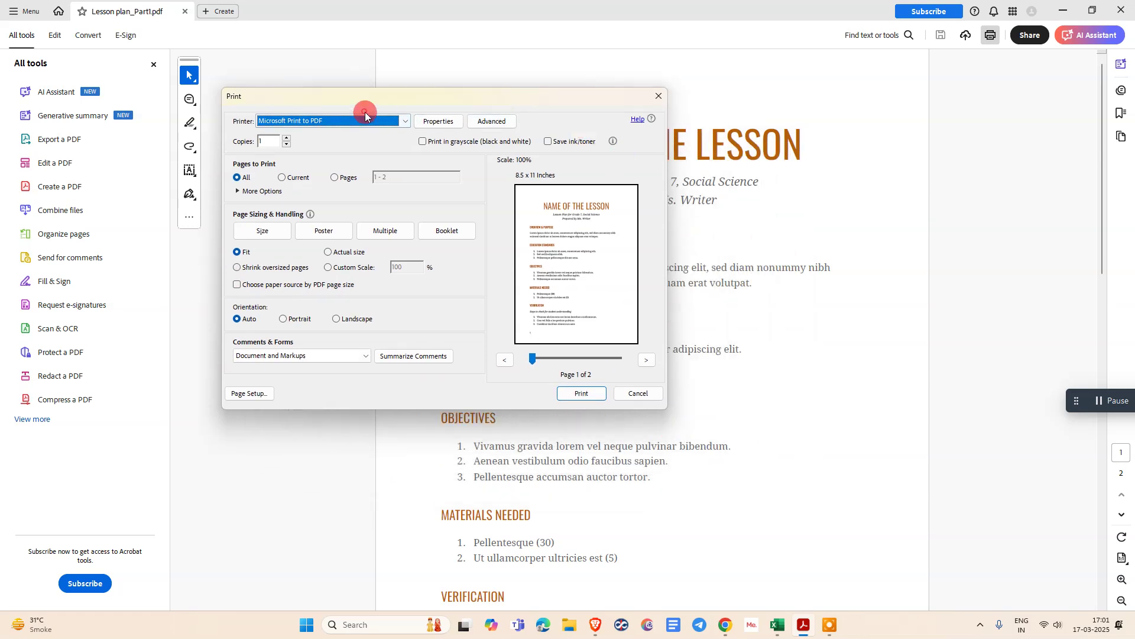
pyautogui.click(361, 121)
pyautogui.click(283, 169)
pyautogui.click(339, 120)
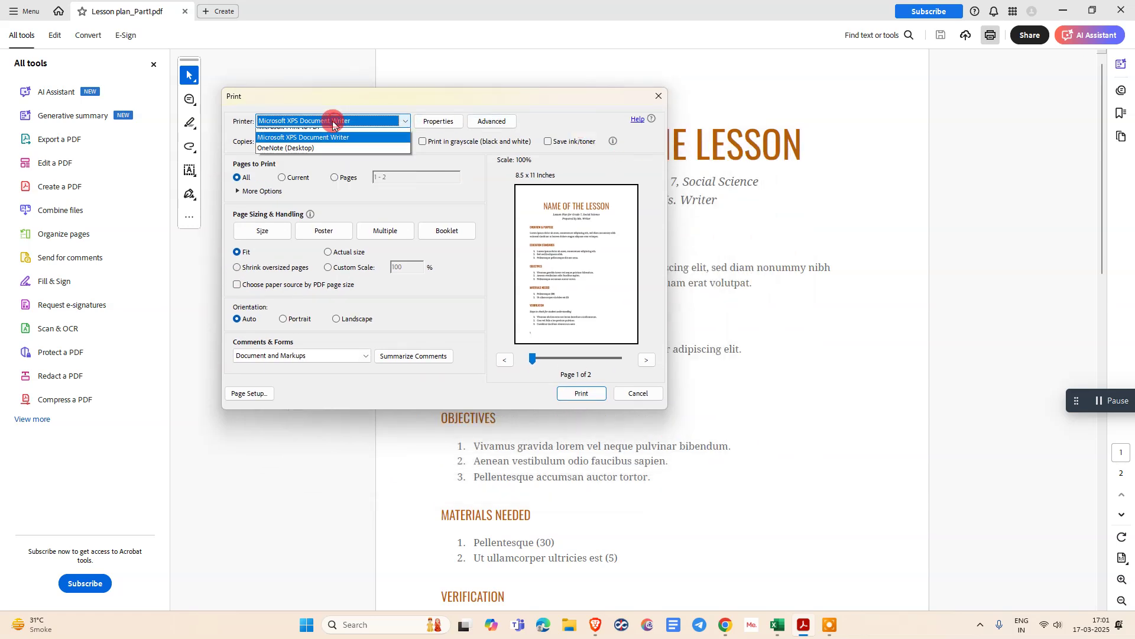
pyautogui.click(301, 156)
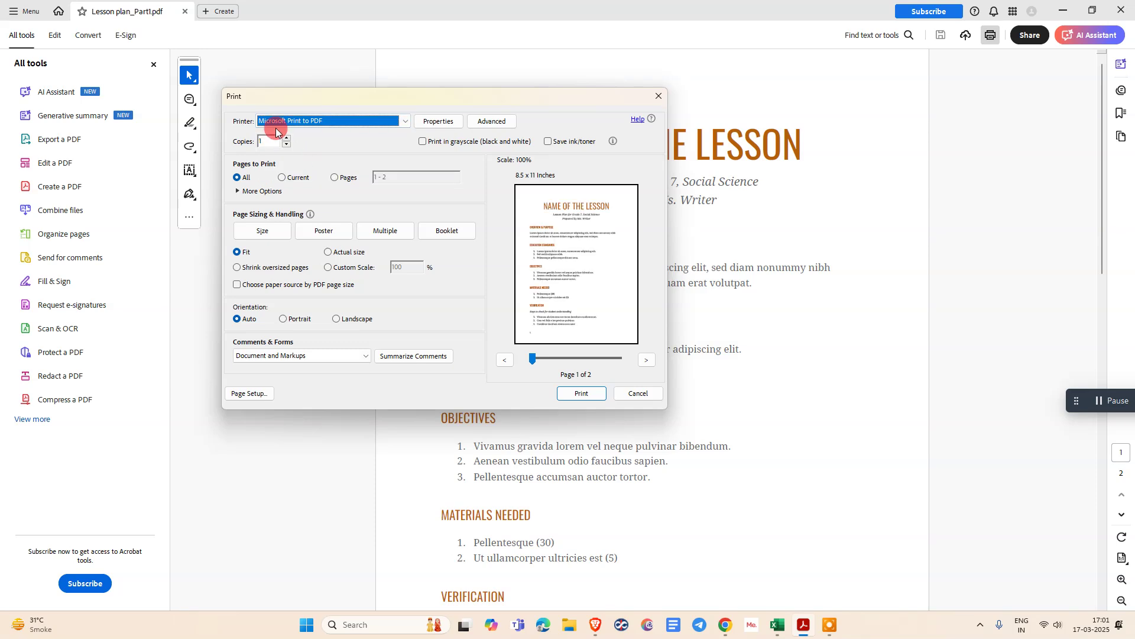
# Keep Fit page sizing, select Microsoft Print to PDF, and print the lesson plan
pyautogui.click(304, 123)
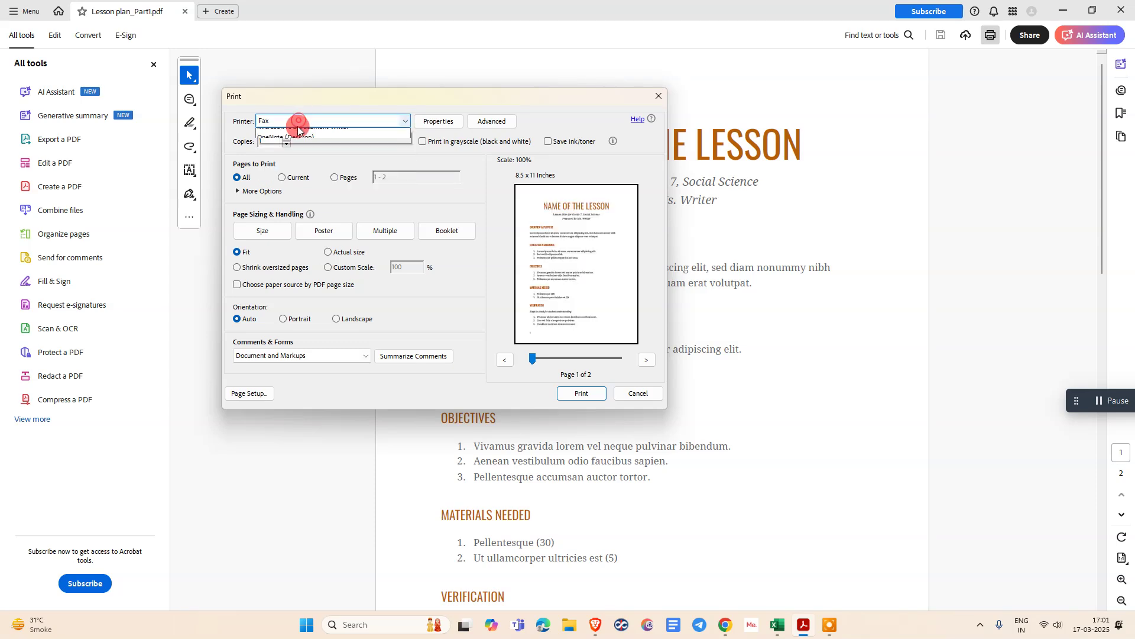
pyautogui.click(294, 126)
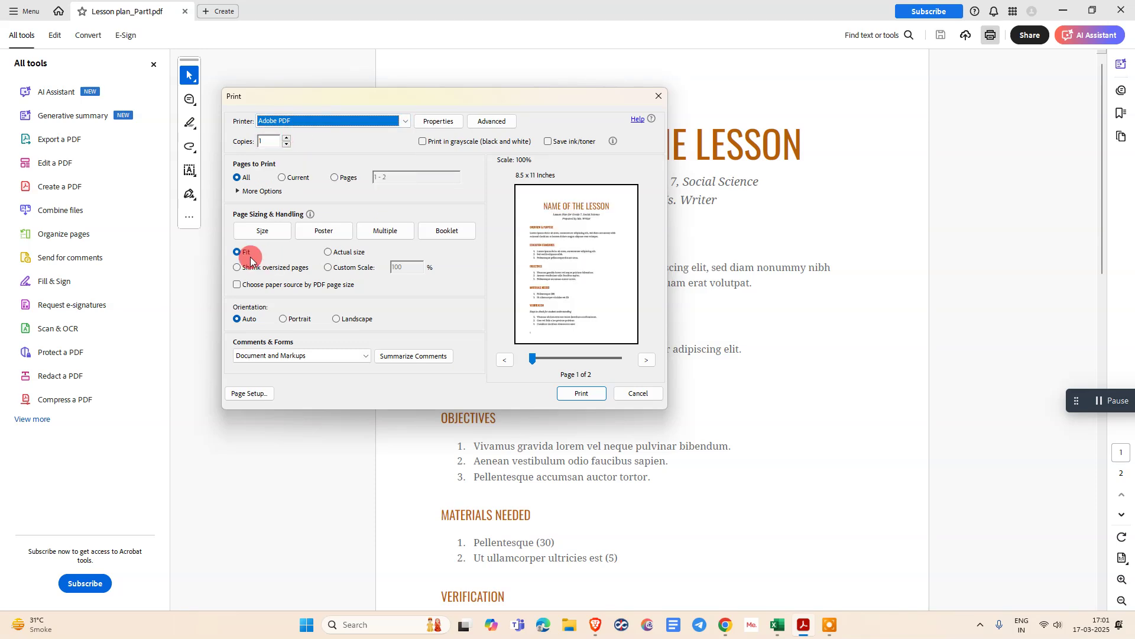
pyautogui.click(238, 251)
pyautogui.click(299, 123)
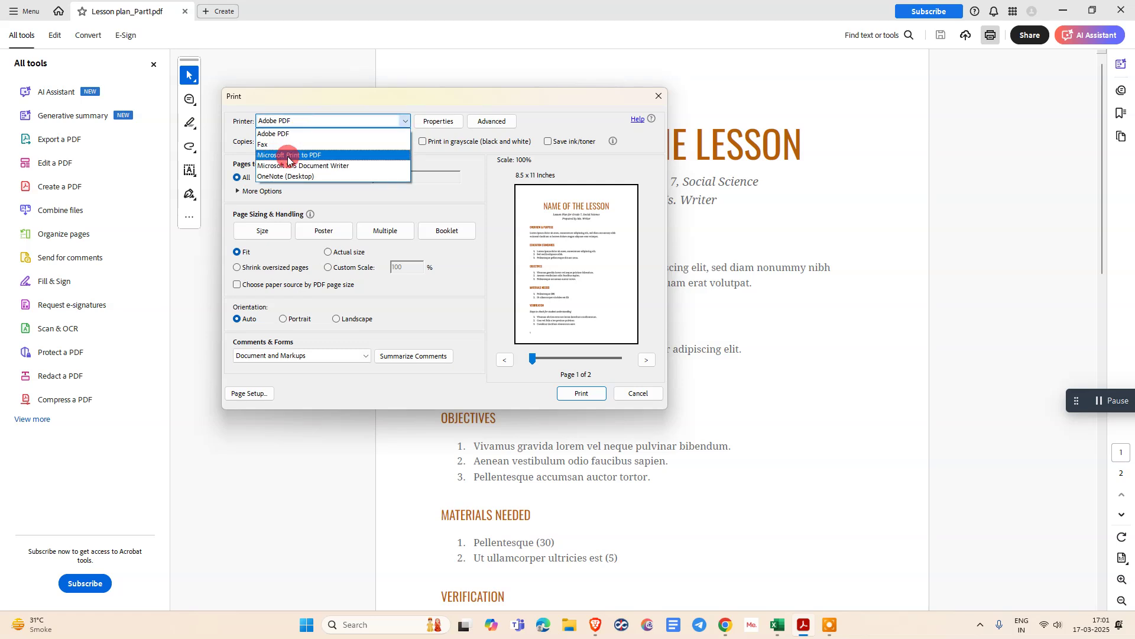
pyautogui.click(293, 152)
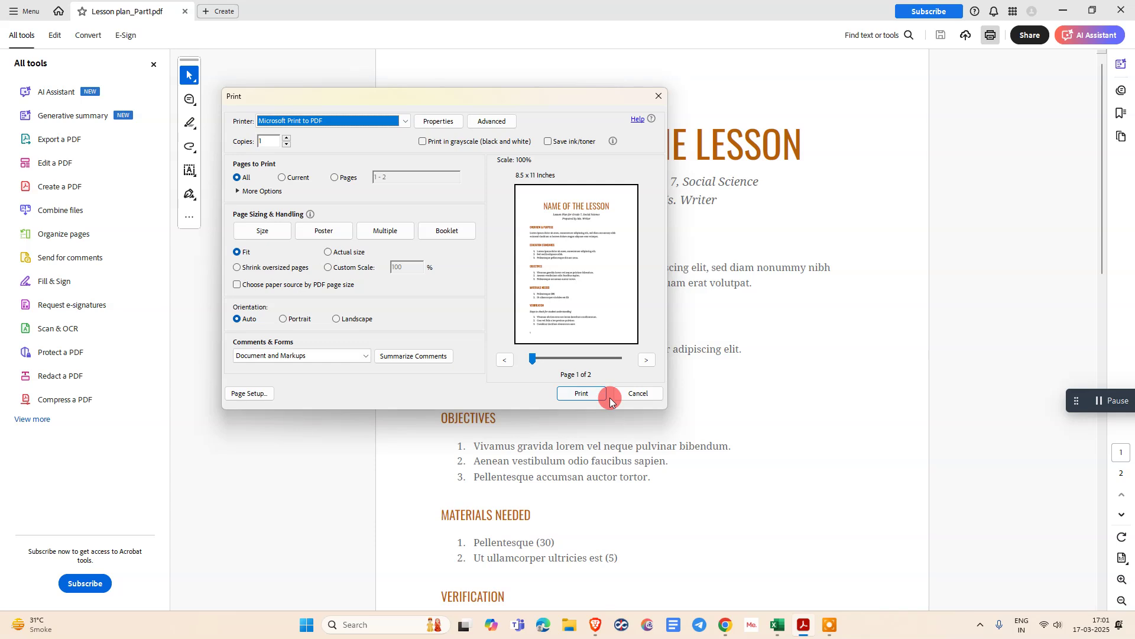
pyautogui.click(577, 394)
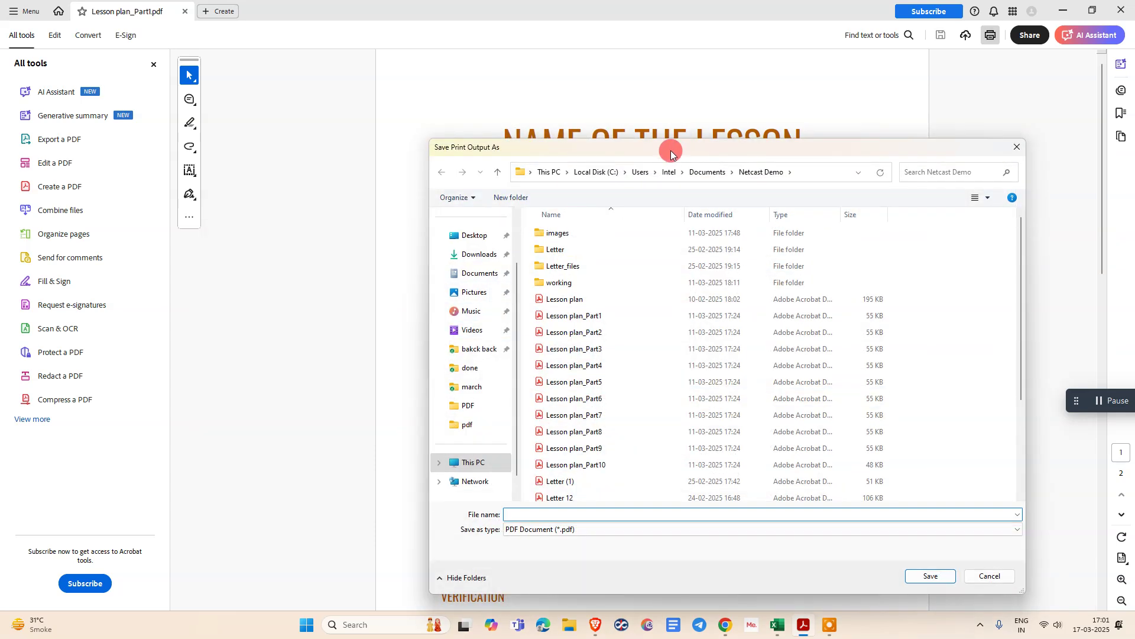
# Save the print output as 'pdf size chage' in the working folder
pyautogui.moveTo(672, 147); pyautogui.dragTo(291, 60)
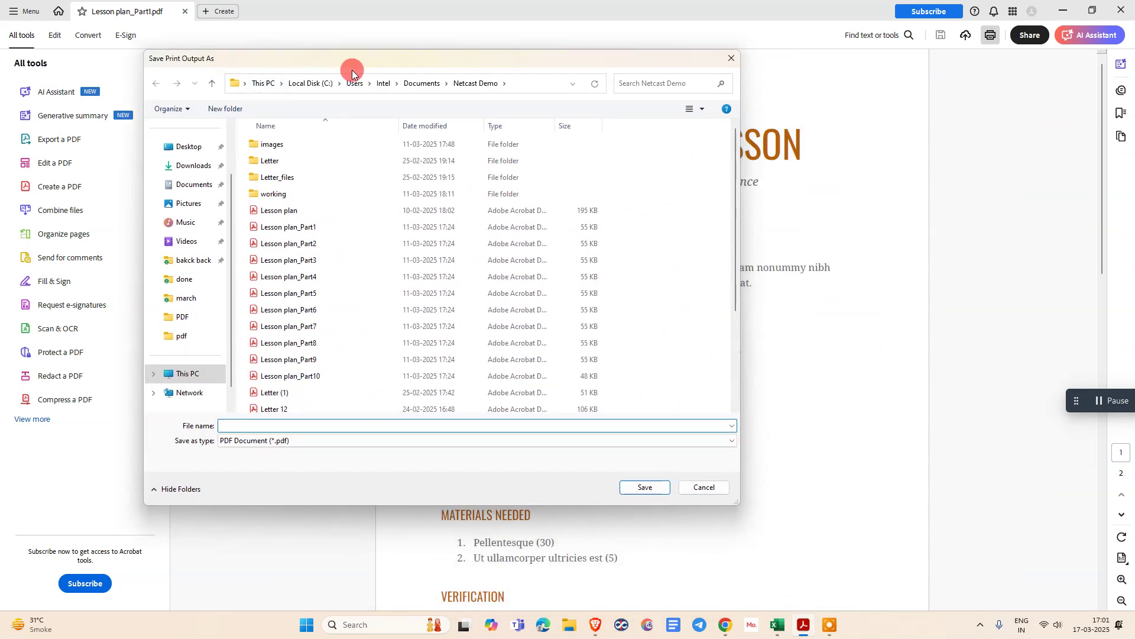
pyautogui.moveTo(328, 62); pyautogui.dragTo(474, 62)
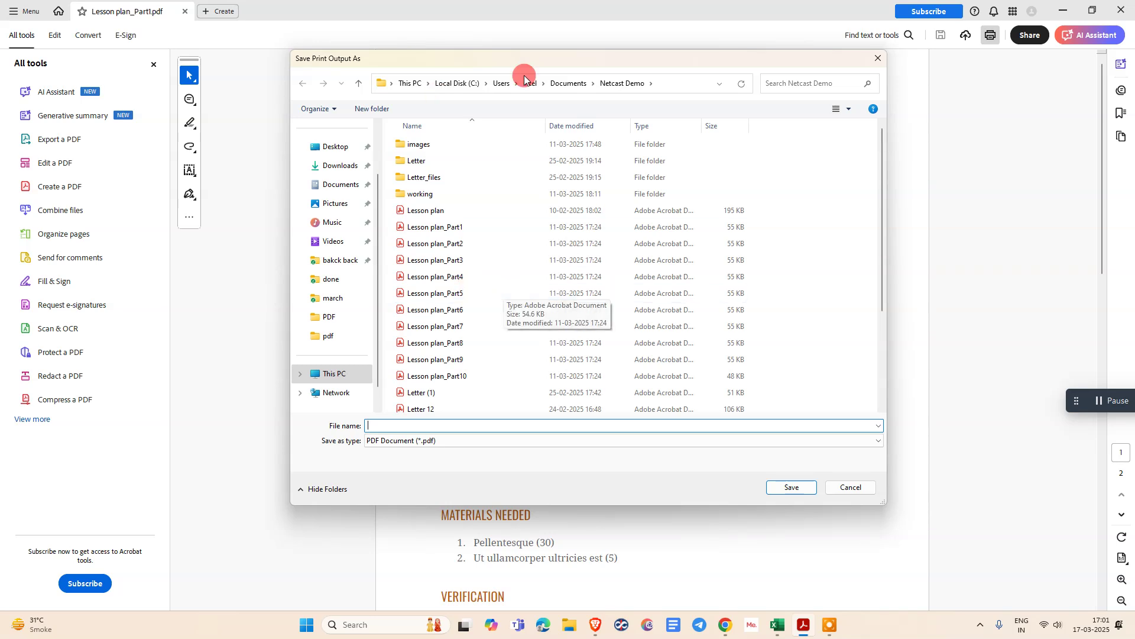
pyautogui.doubleClick(421, 194)
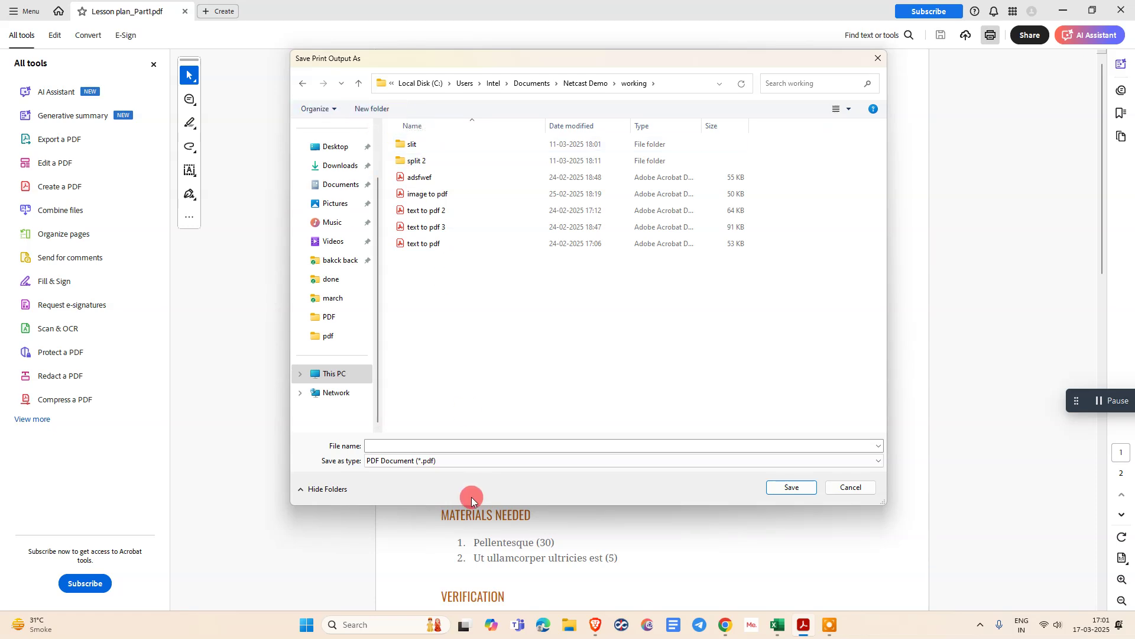
pyautogui.click(406, 446)
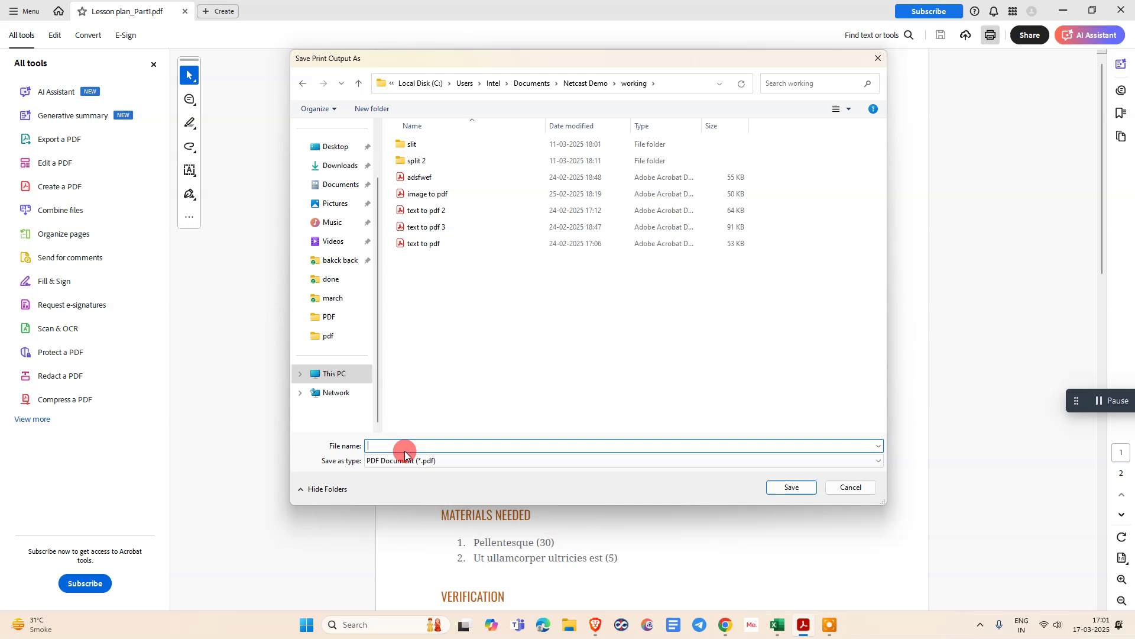
pyautogui.write('pdf size chage')
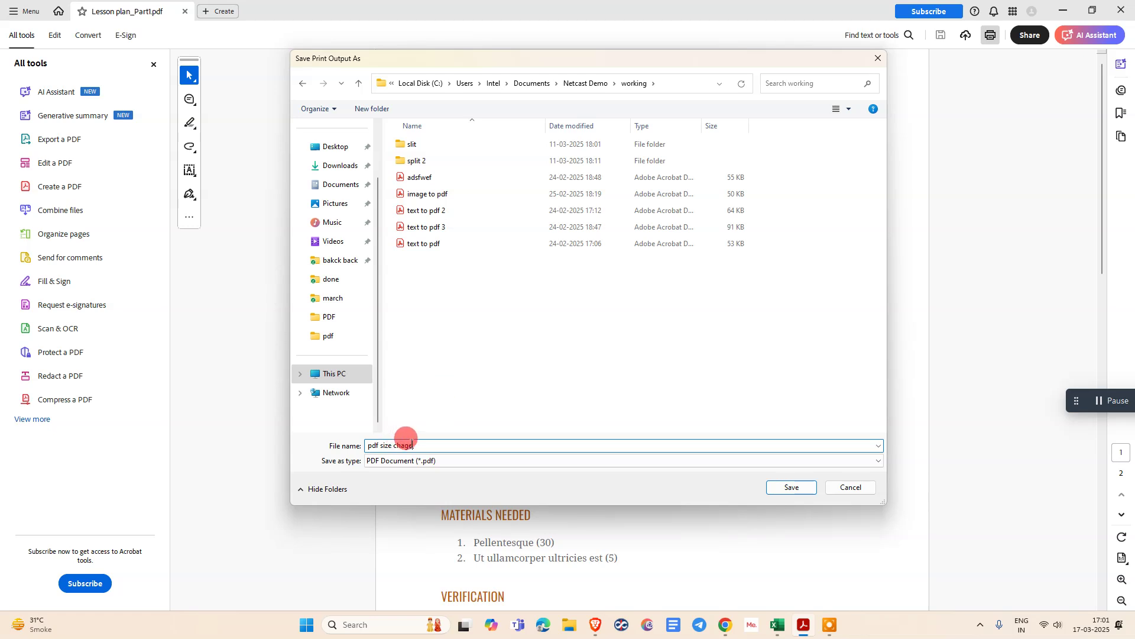
pyautogui.click(786, 487)
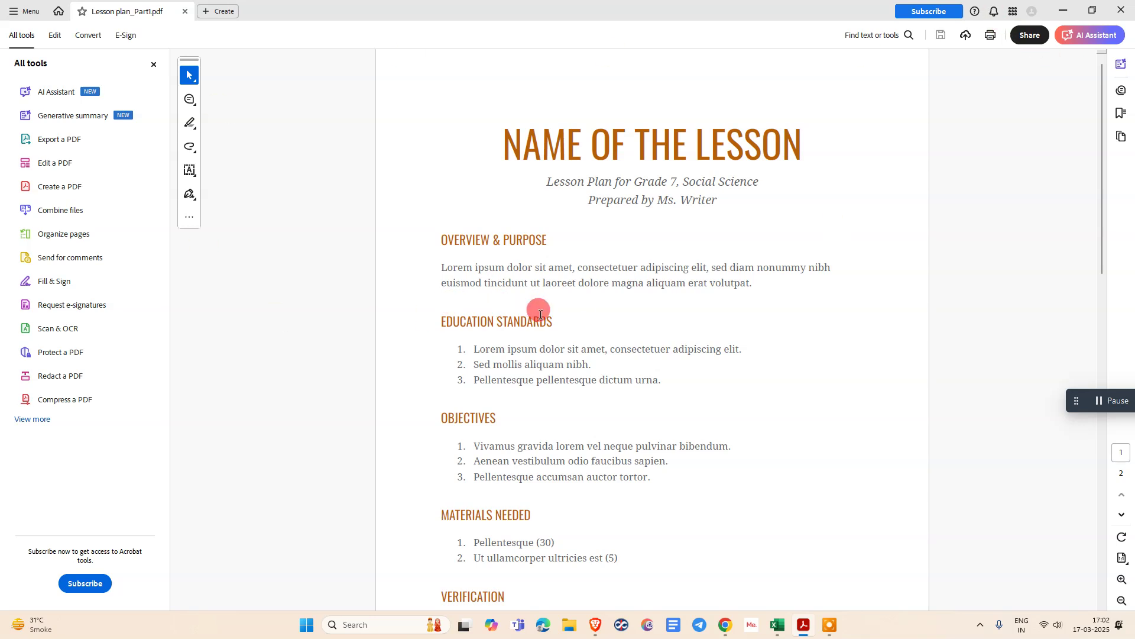
pyautogui.scroll(-2, 563, 311)
pyautogui.scroll(-5, 565, 322)
pyautogui.scroll(-5, 563, 321)
pyautogui.scroll(5, 564, 321)
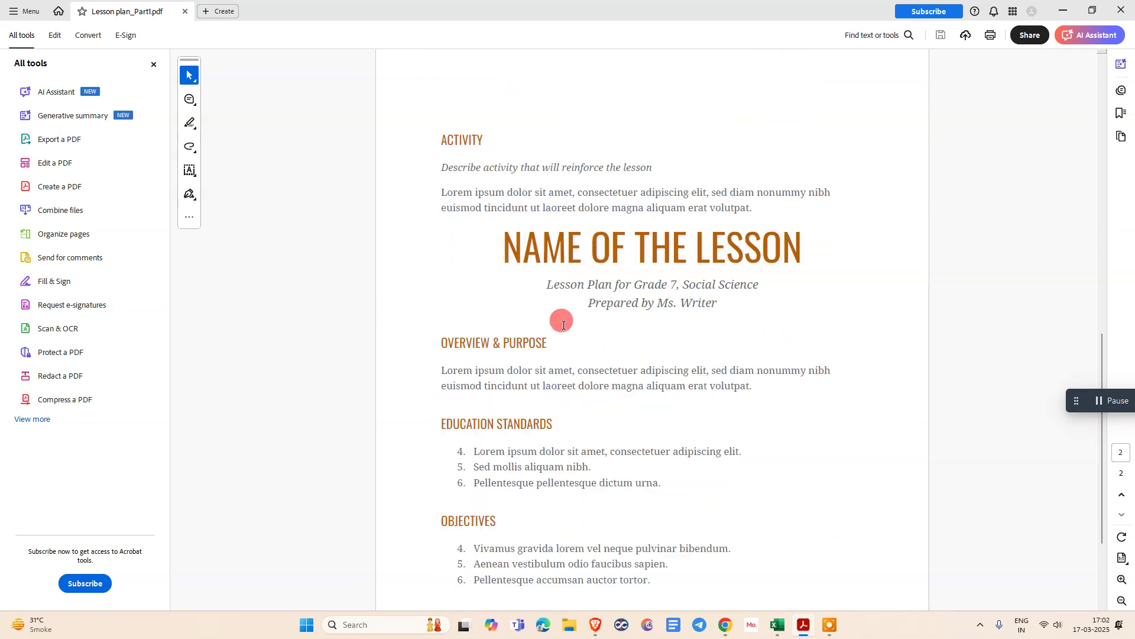
pyautogui.scroll(5, 562, 319)
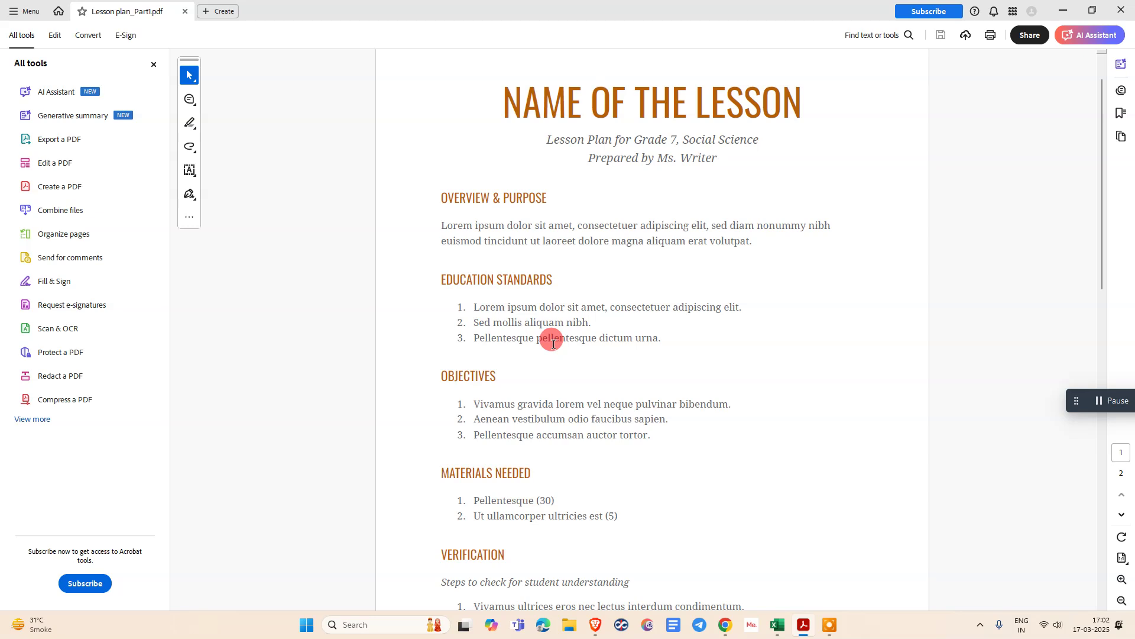